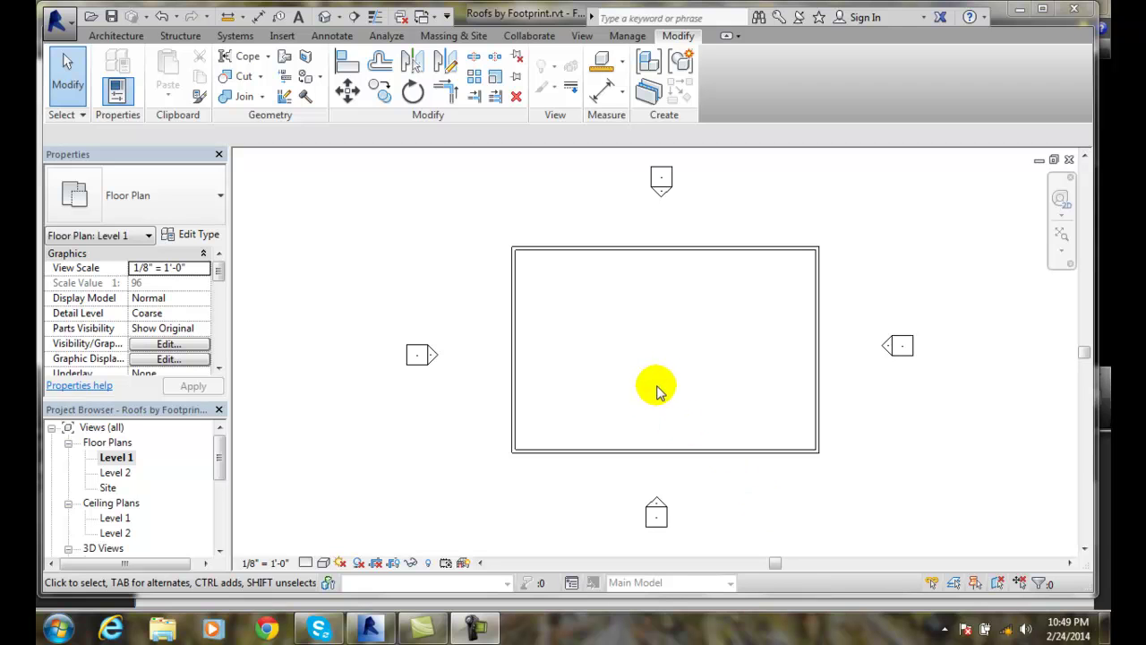
Draw a model line diagonally from the floor's top-left corner to its bottom-right corner.
left_click(115, 36)
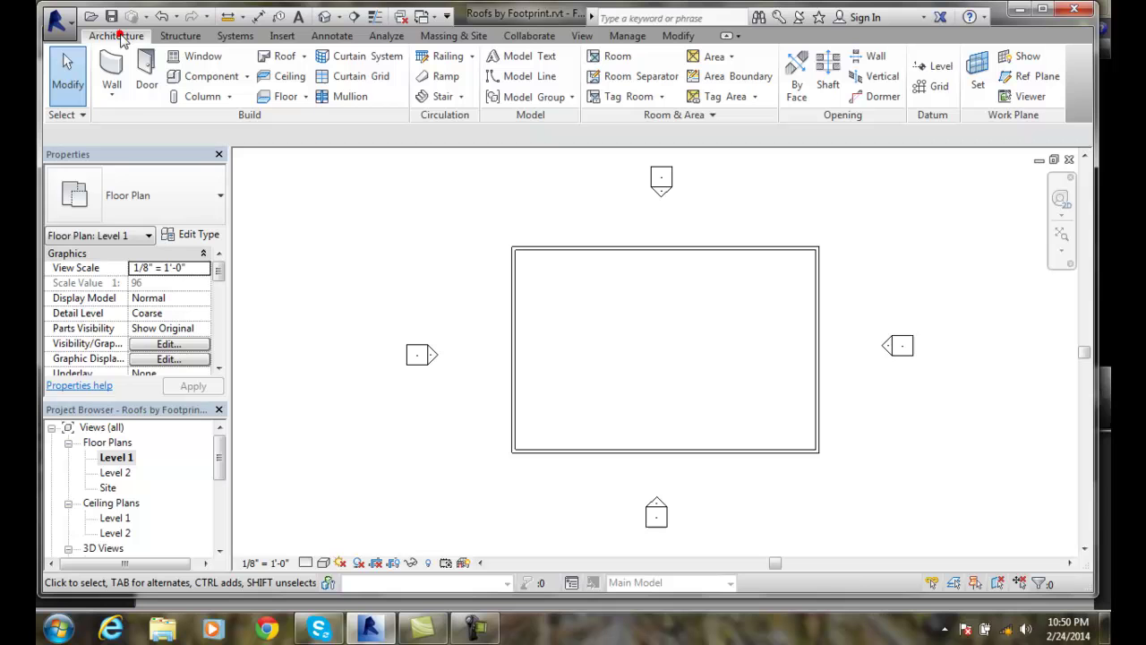
left_click(498, 81)
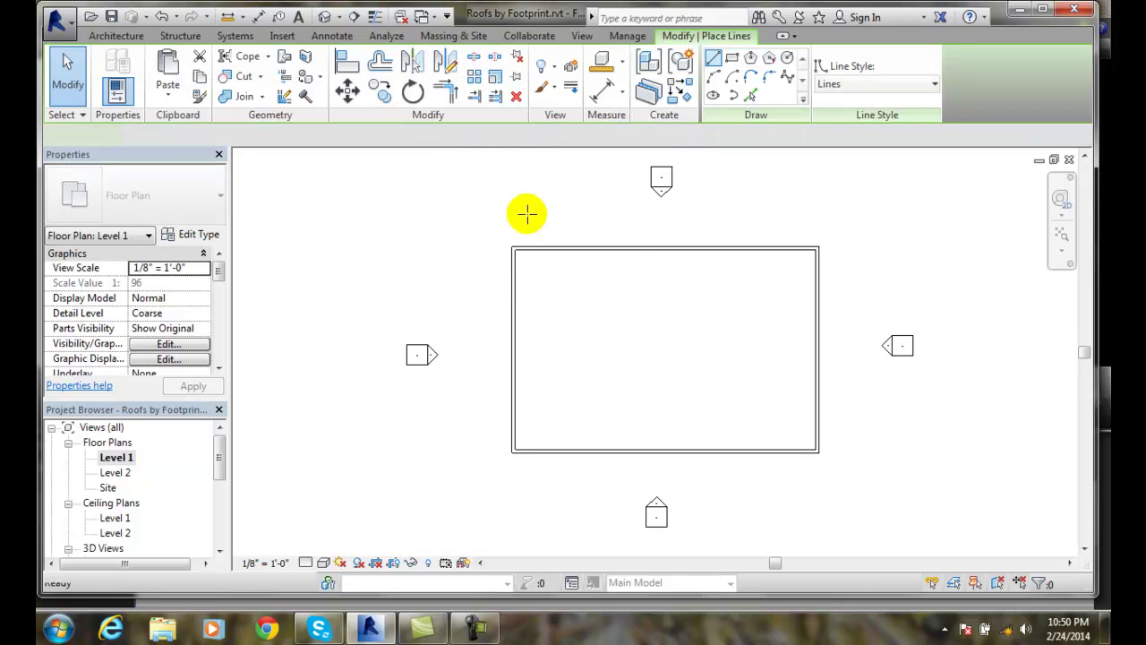
left_click(515, 249)
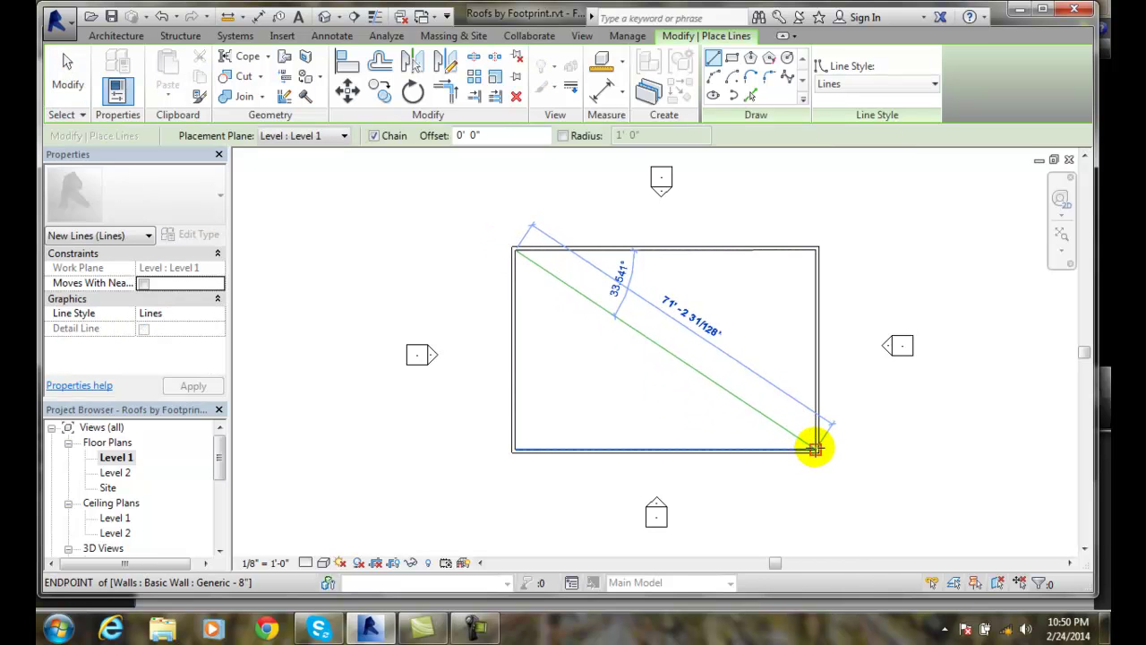
left_click(815, 447)
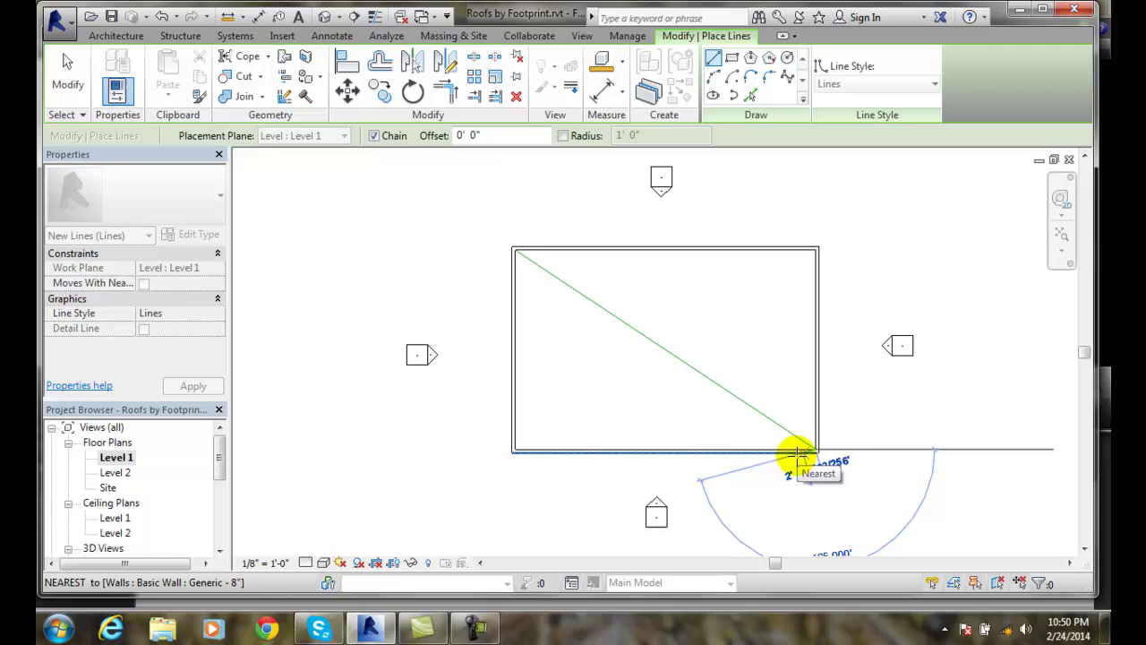
key("Escape")
key("Escape")
key("Escape")
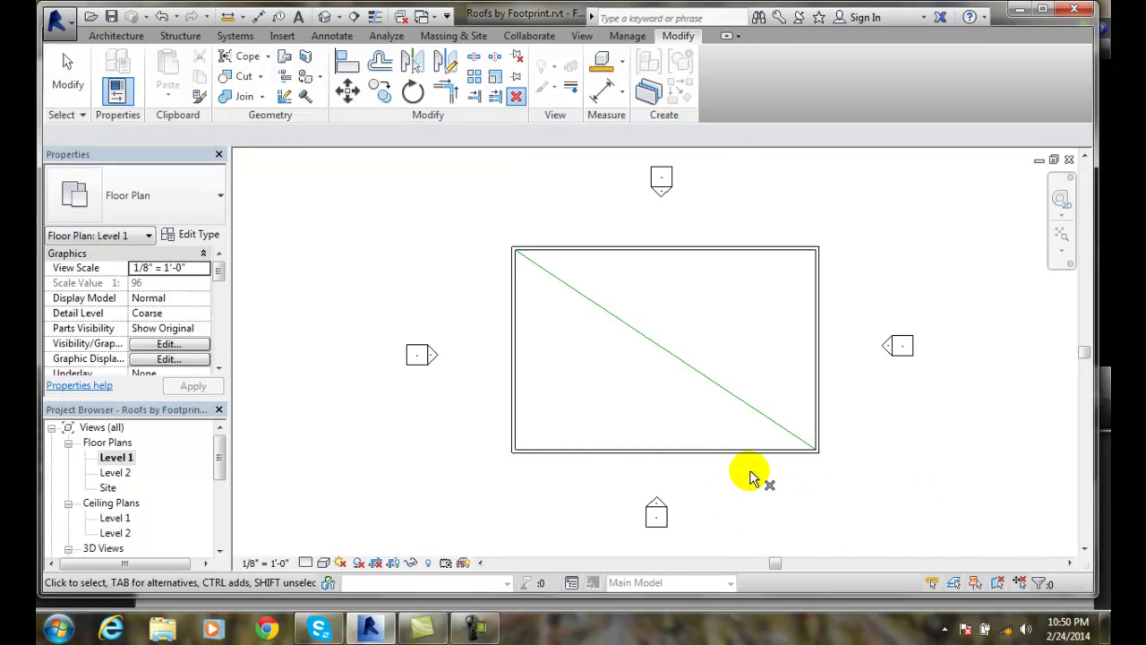
key("Escape")
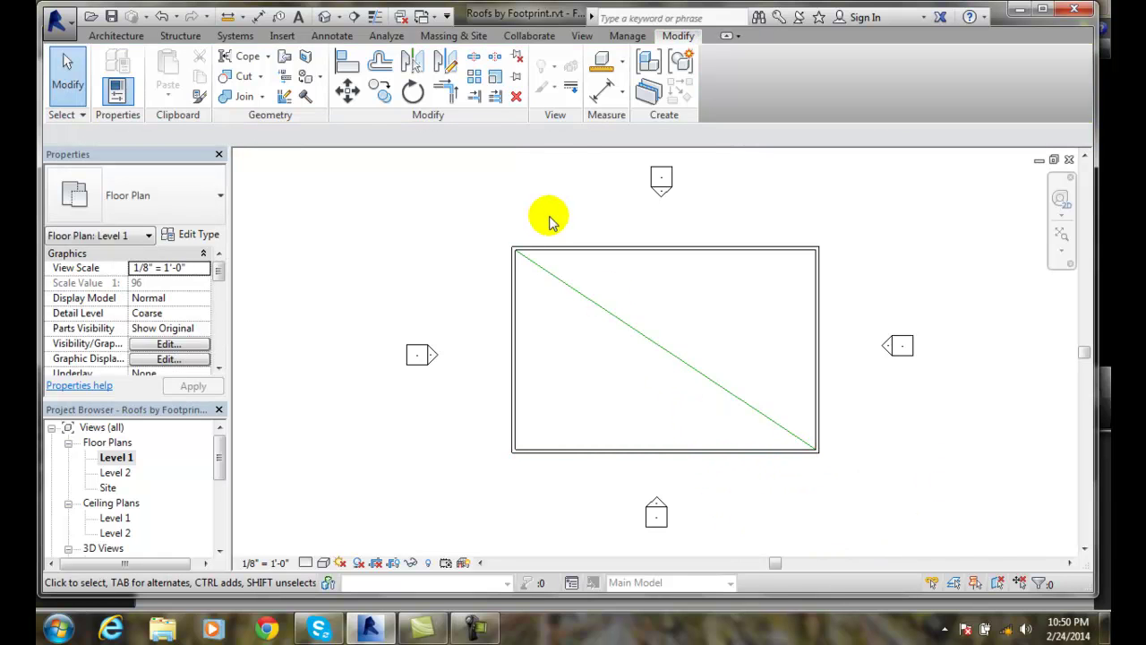
Draw a second model line from the top-right corner to the bottom-left corner, completing the X.
left_click(116, 36)
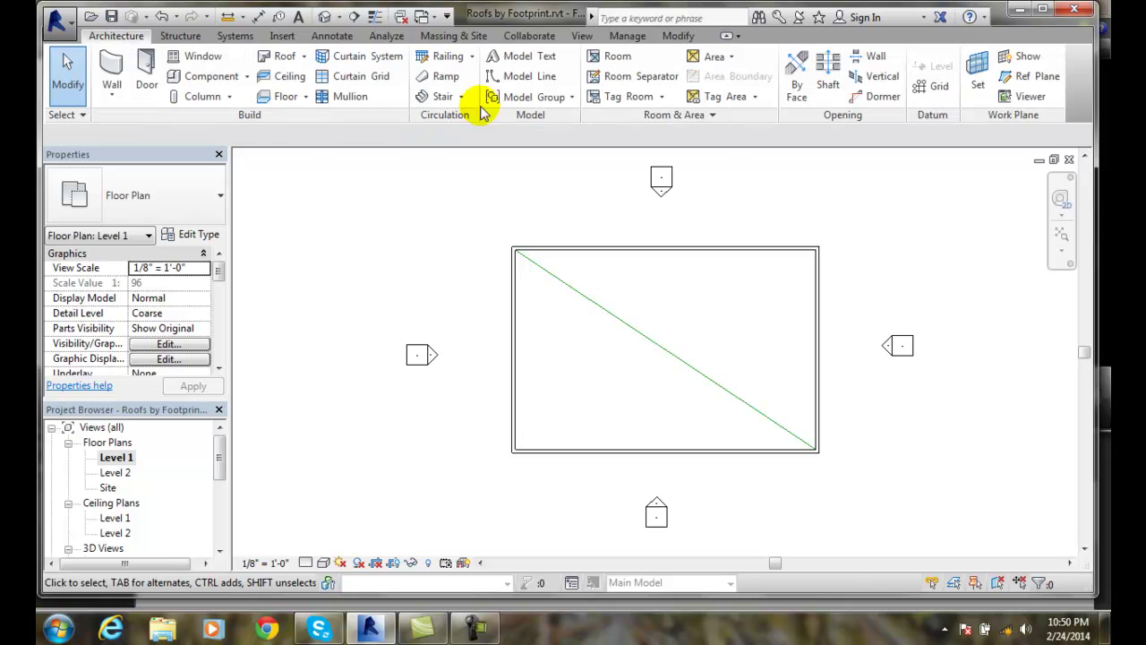
left_click(499, 78)
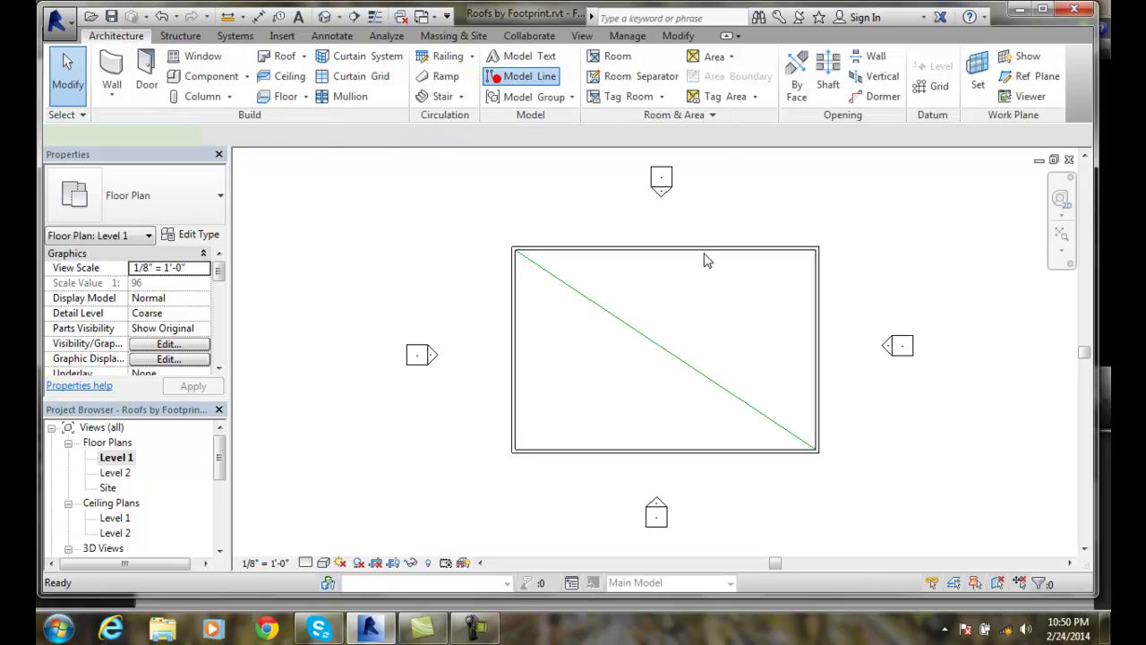
left_click(815, 250)
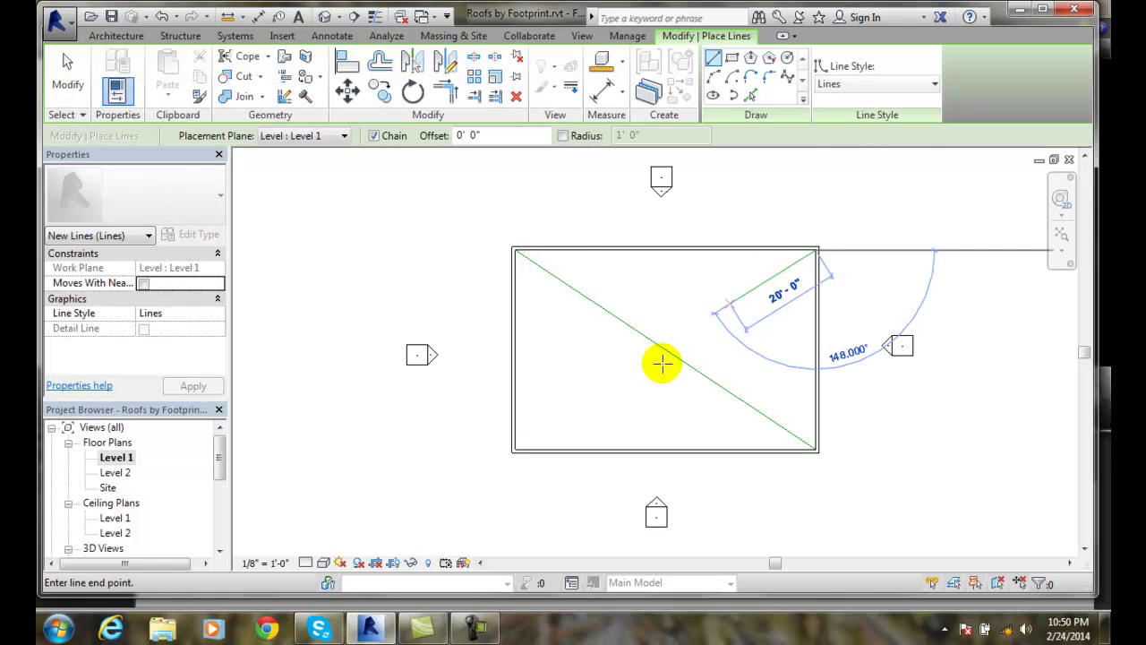
left_click(516, 448)
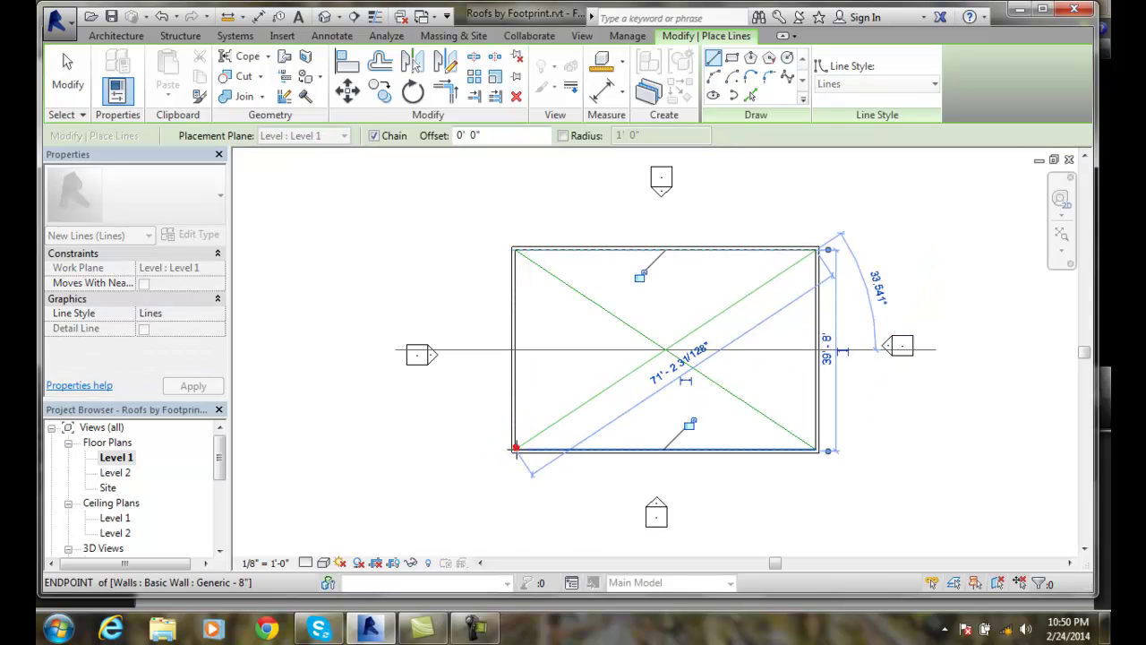
key("Escape")
key("Escape")
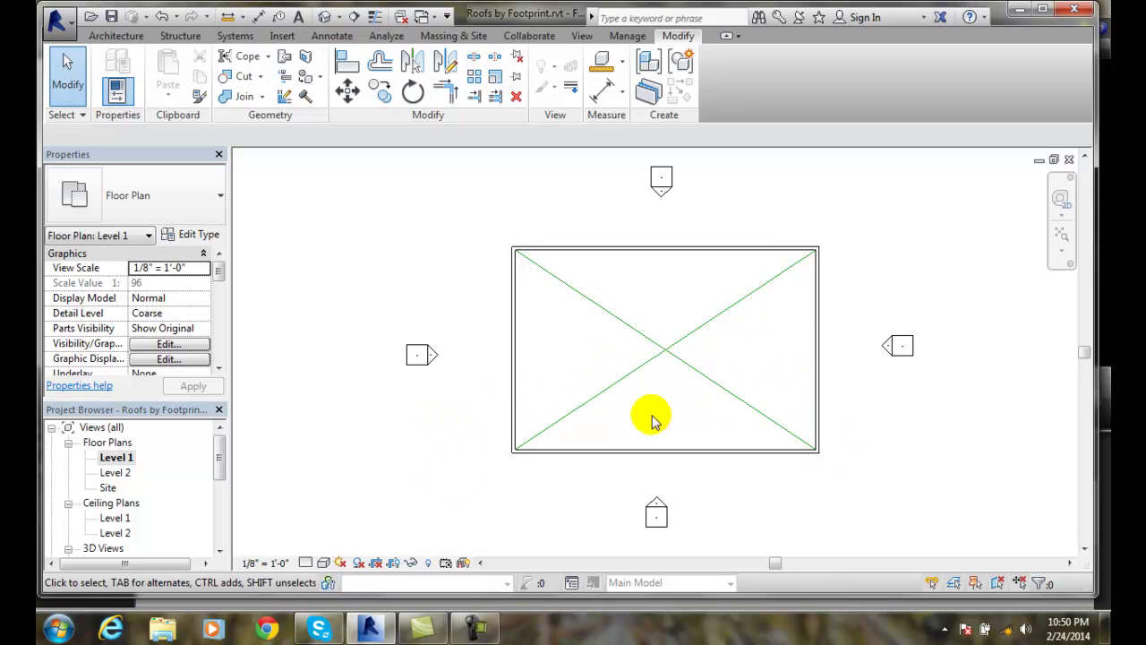
Crossing-select the rectangle and filter out Lines and Walls so only the floor stays selected.
left_click_drag(853, 485, 756, 405)
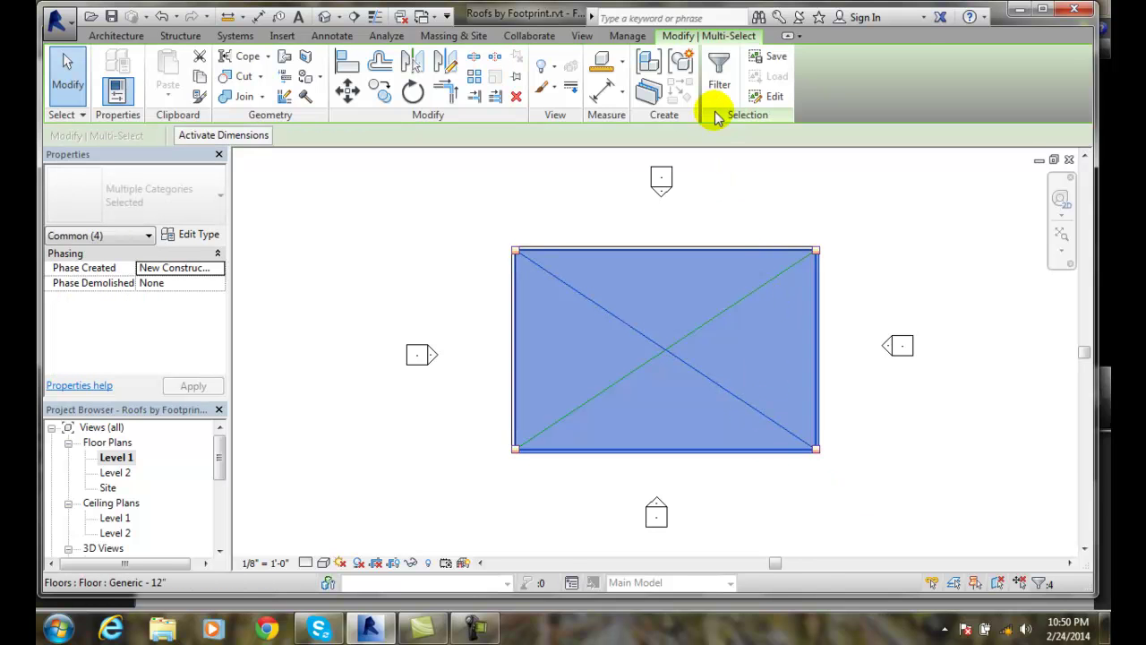
left_click(719, 74)
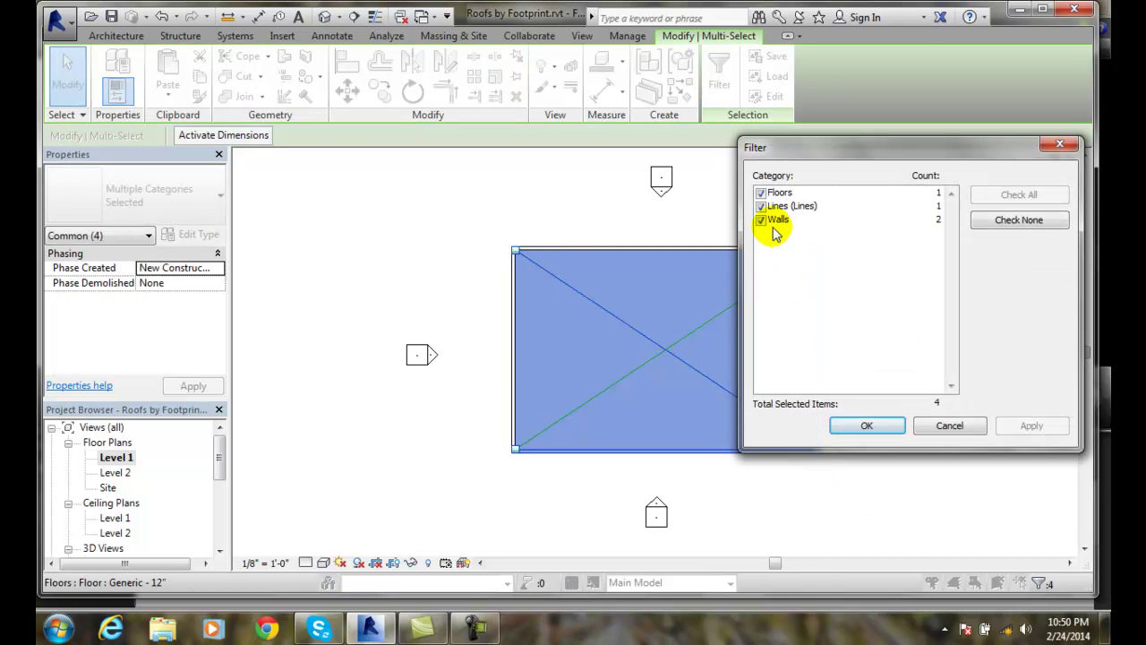
left_click(761, 207)
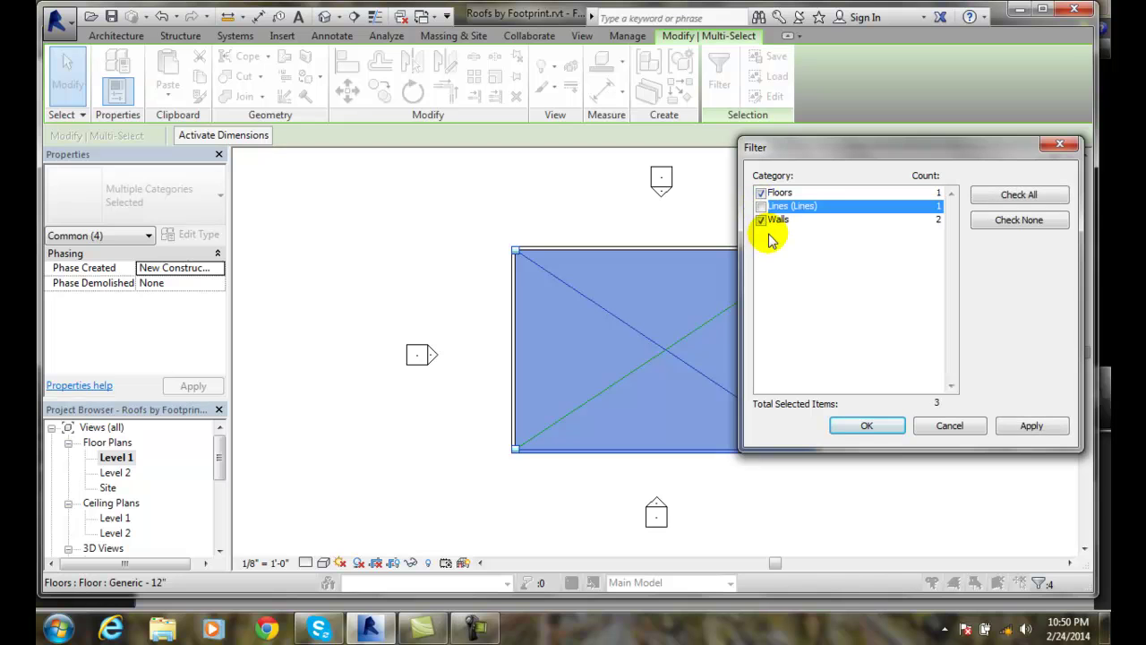
left_click(760, 220)
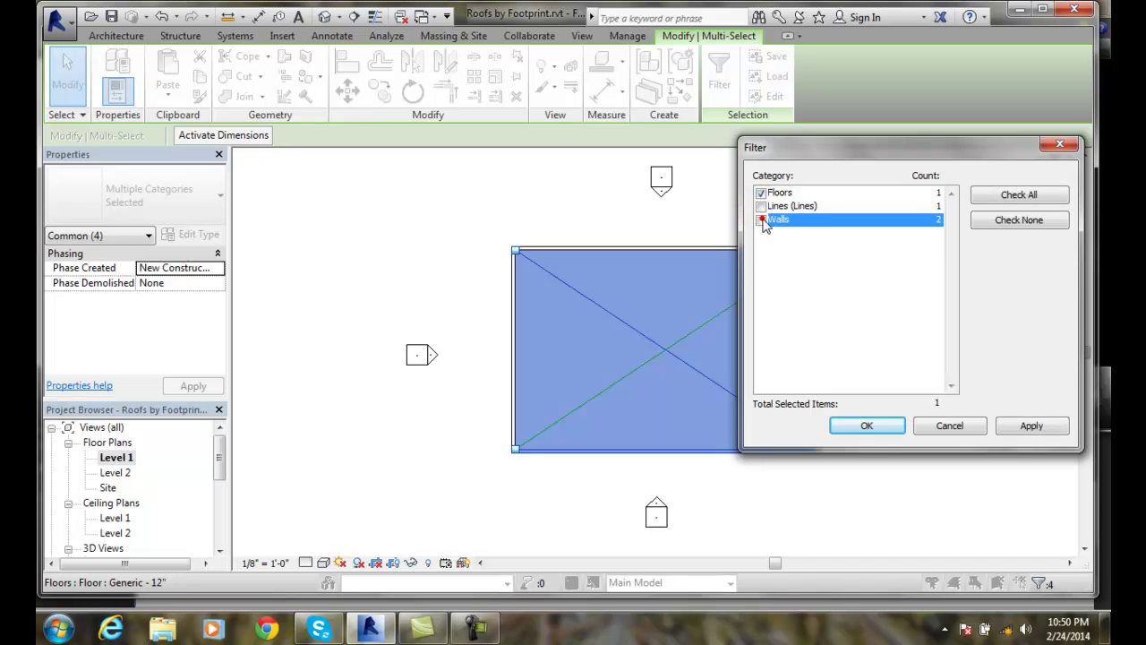
left_click(864, 427)
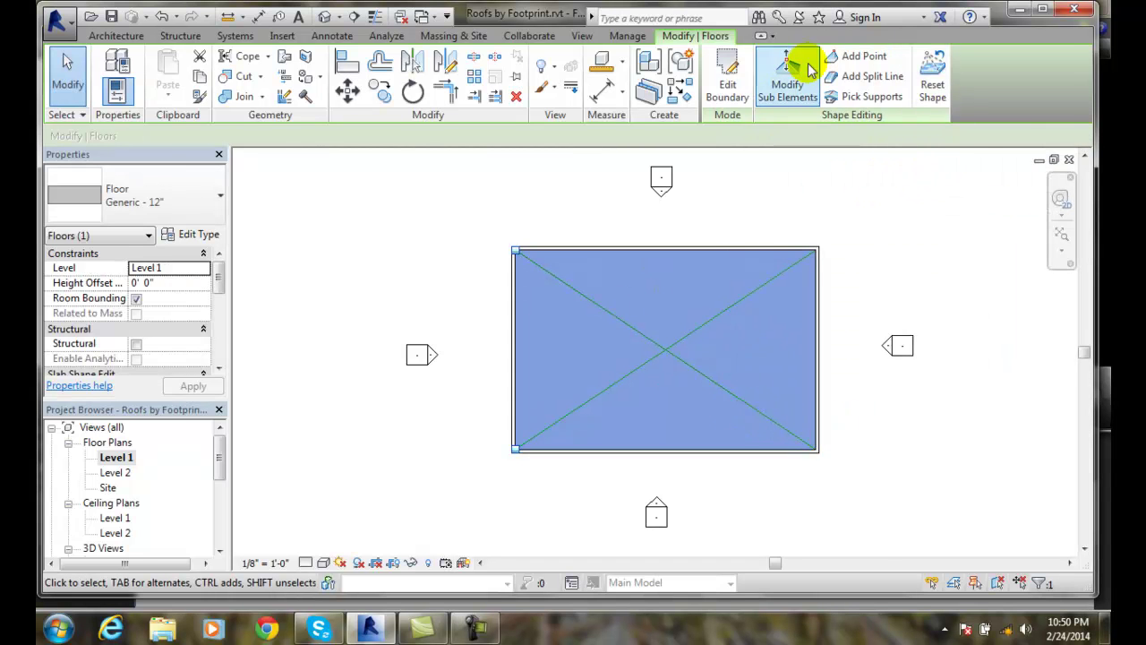
Add a slab shape point at the floor's centre where the two diagonal lines intersect.
left_click(855, 60)
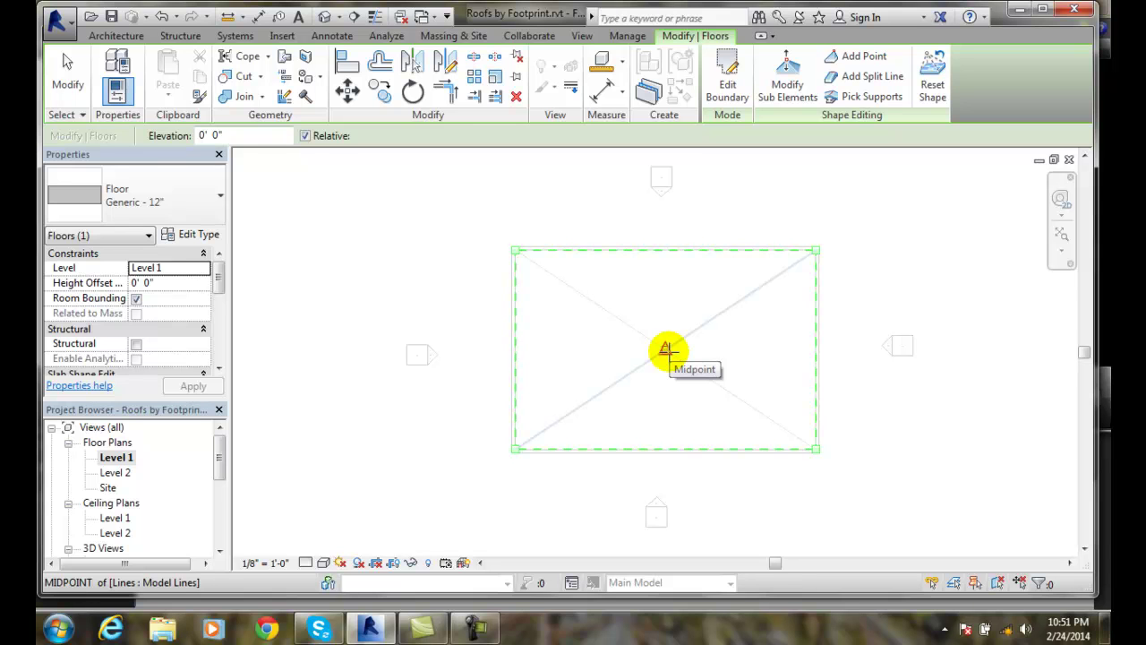
left_click(666, 349)
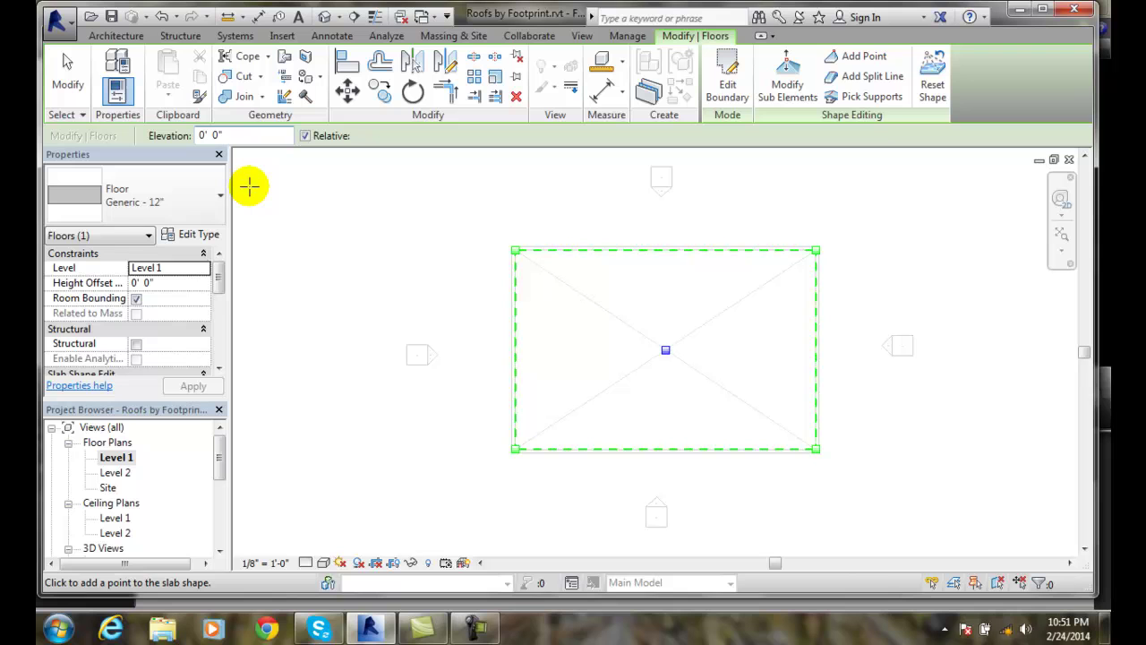
Enter 6, exit floor shape editing, and Tab-cycle the highlight between the crossing diagonals.
type("6")
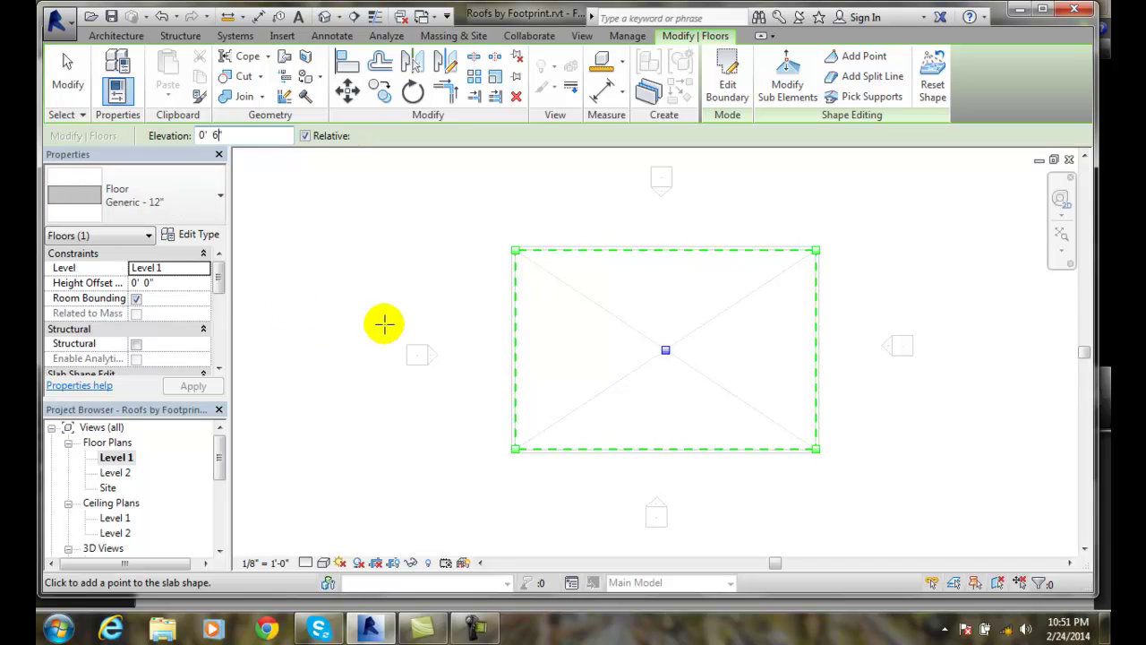
key("Escape")
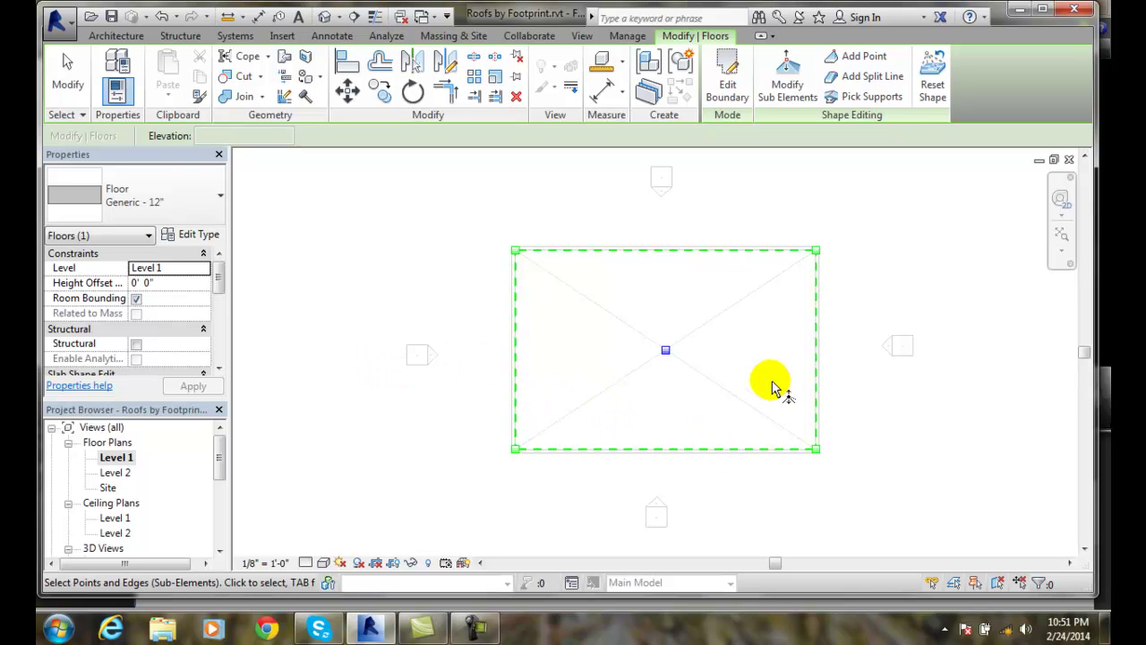
key("Escape")
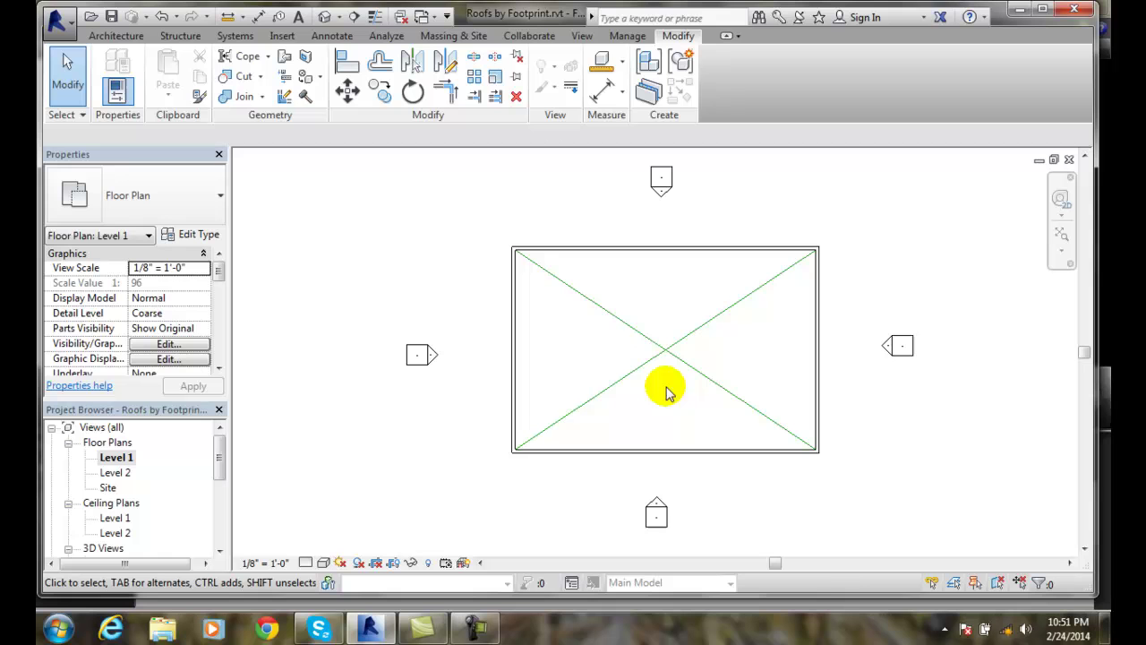
key("Tab")
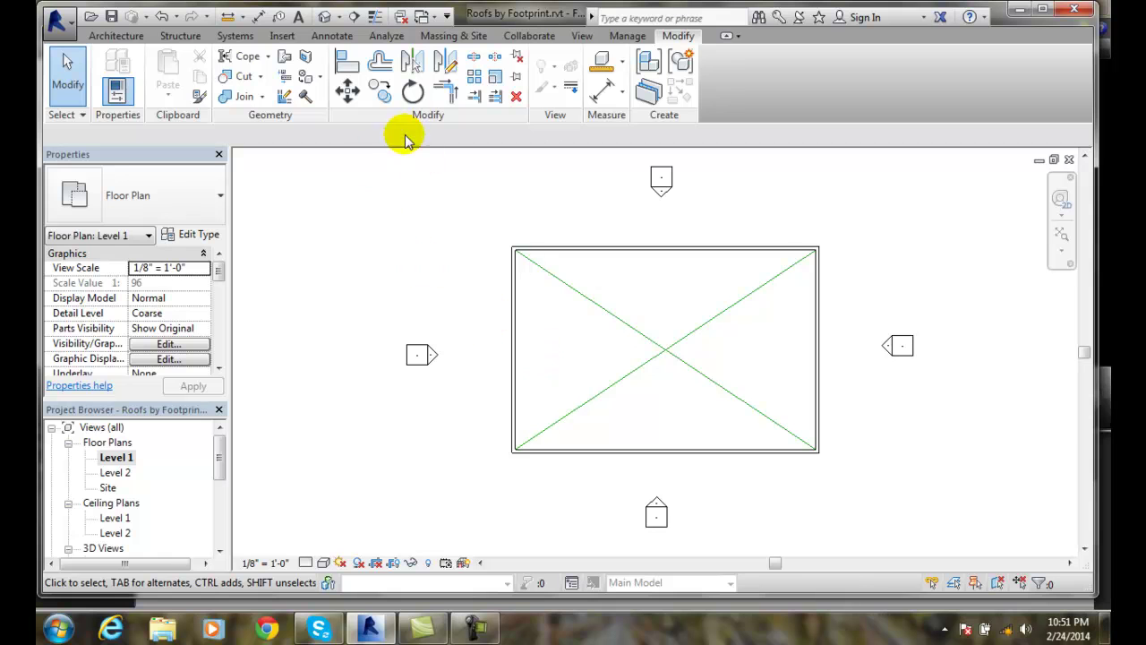
Open the Default 3D View, zoom to a wall corner, and select the Generic 12" floor slab.
left_click(327, 19)
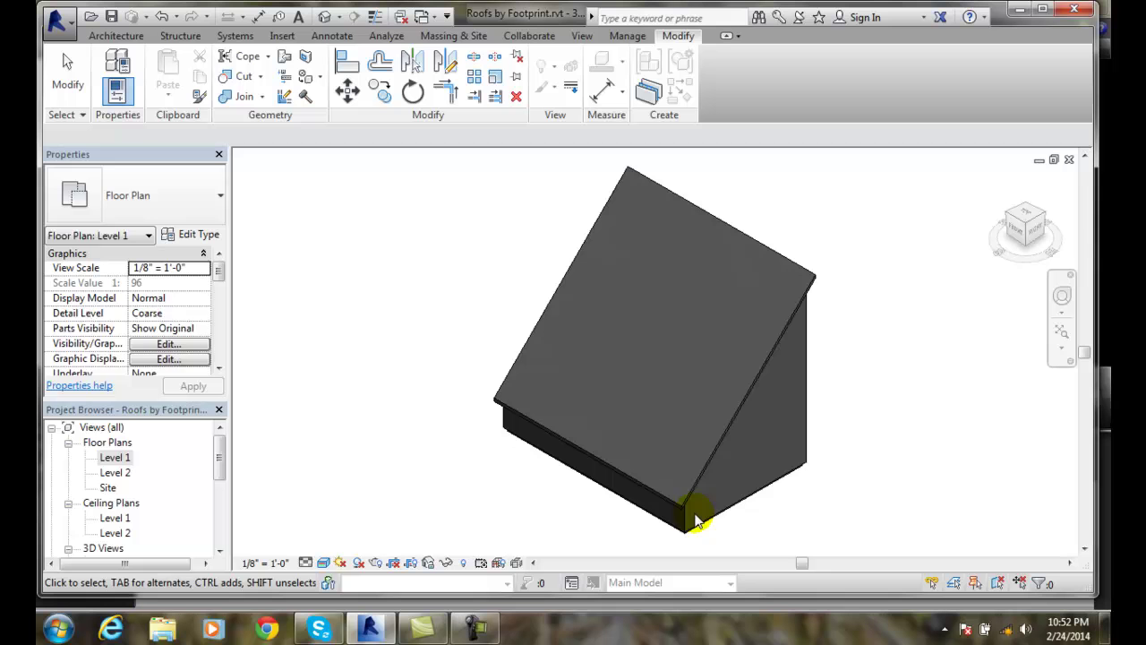
scroll(685, 528, "up", 2)
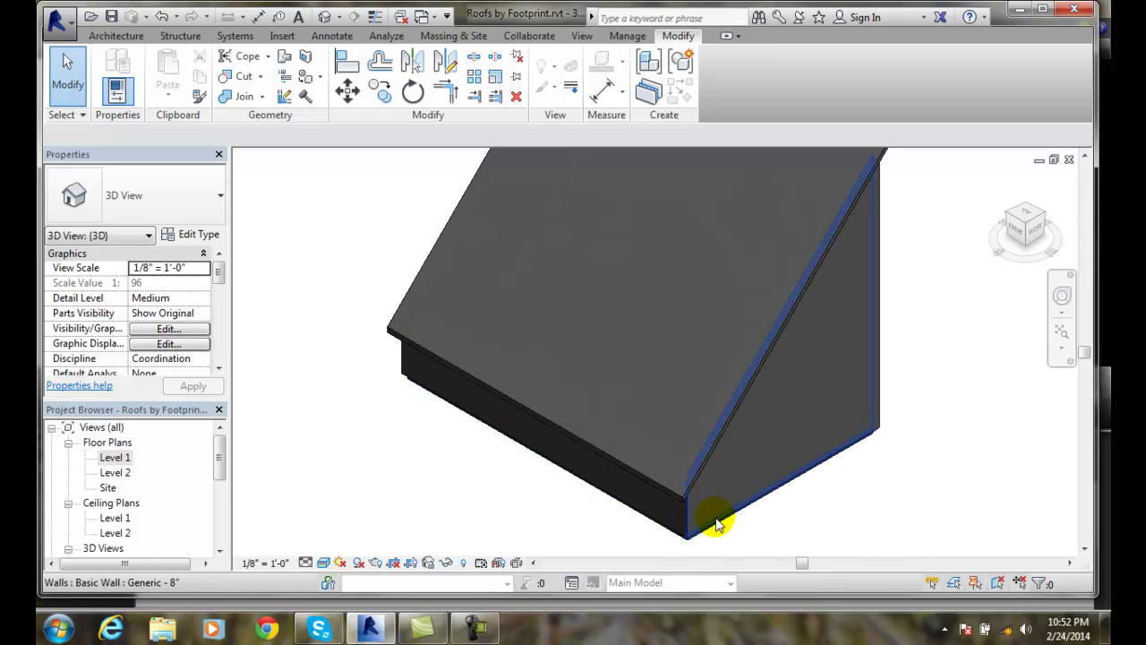
left_click(716, 524)
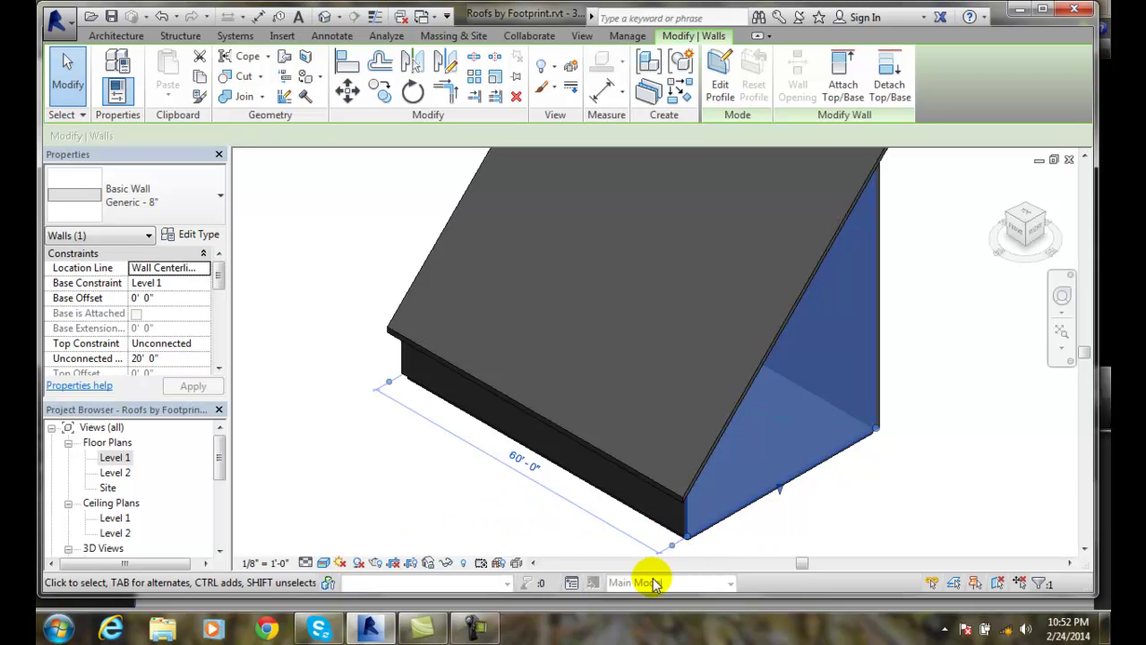
left_click(695, 555)
scroll(691, 555, "up", 4)
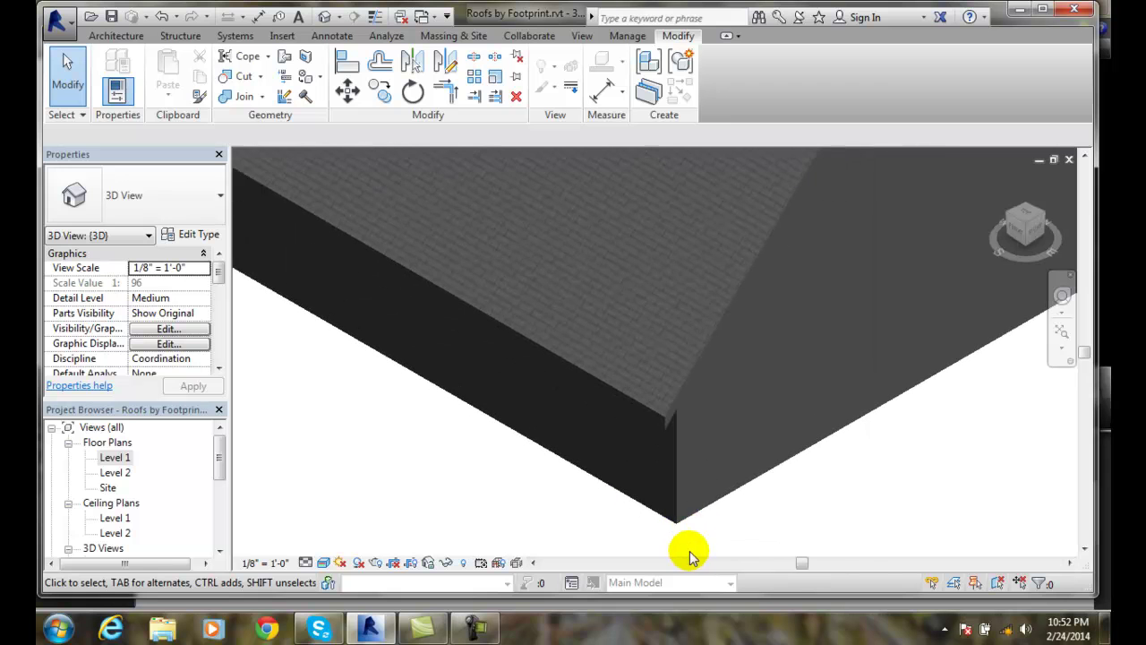
scroll(690, 555, "up", 2)
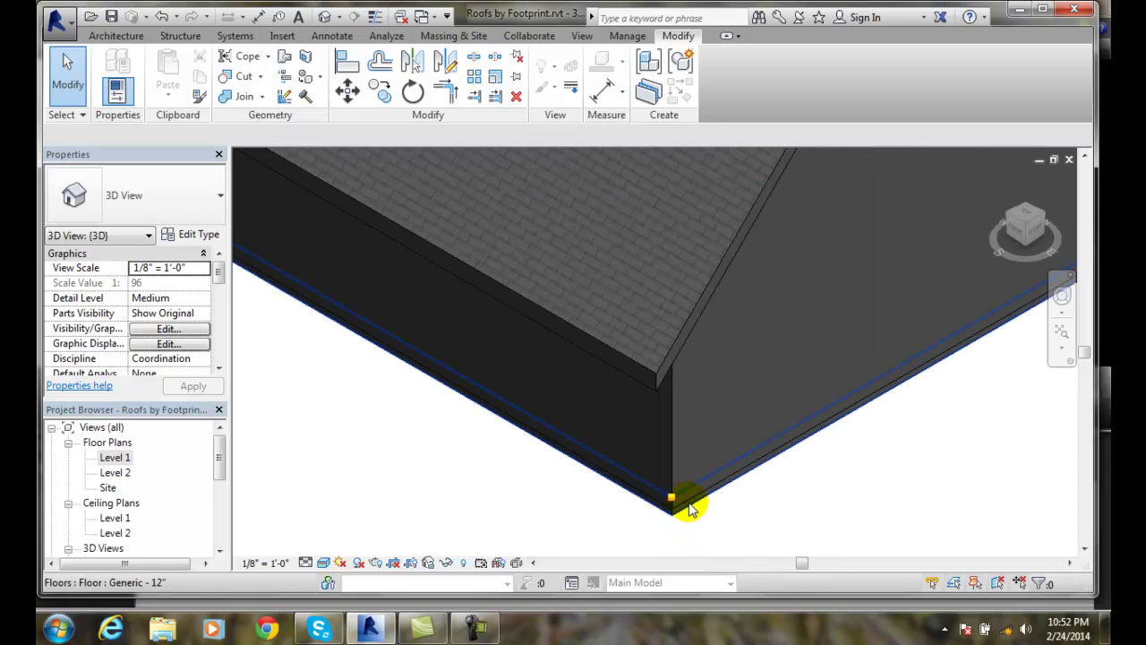
left_click(686, 505)
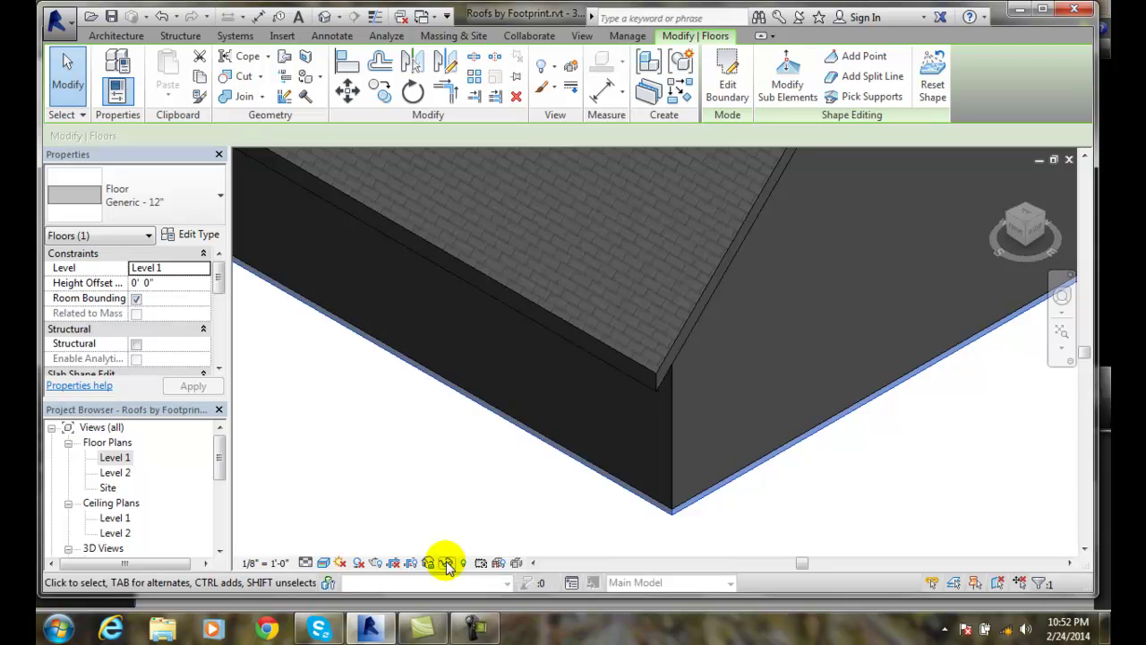
Isolate the selected floor slab with Temporary Hide/Isolate, hiding the walls and roof.
left_click(447, 565)
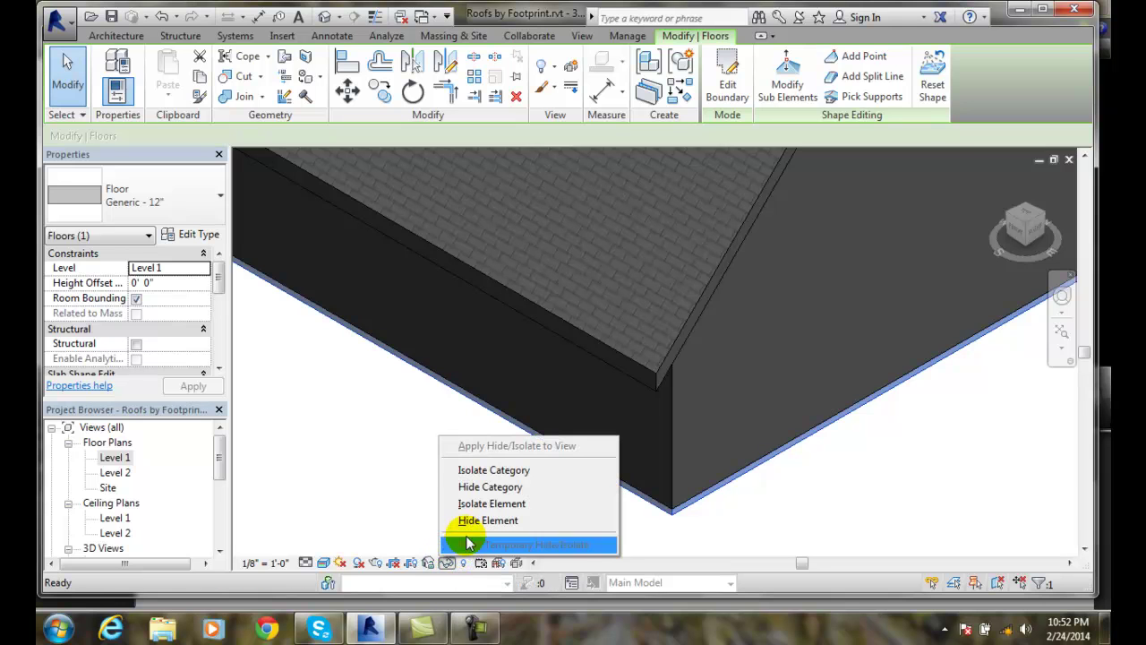
left_click(475, 507)
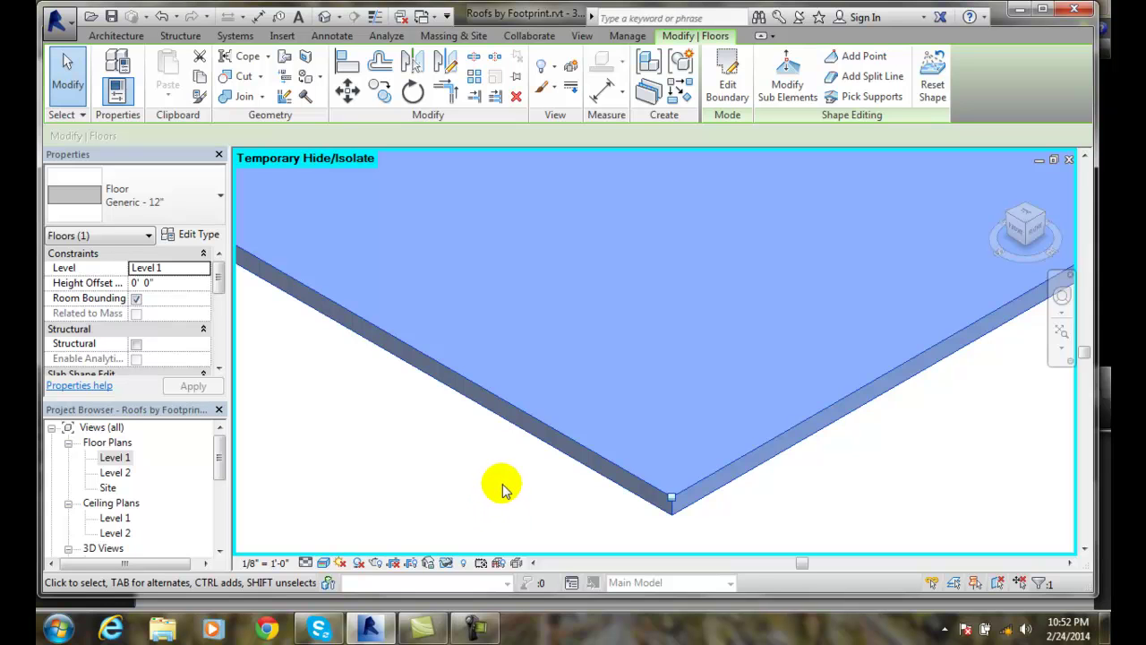
left_click(502, 488)
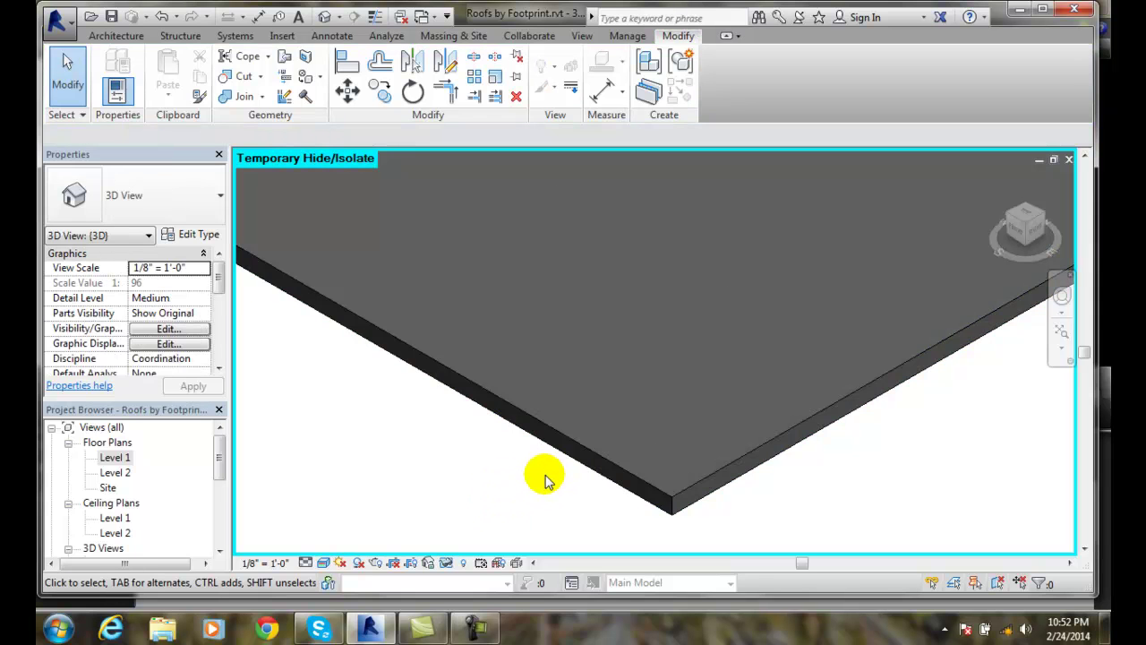
Orbit and zoom around the isolated floor slab to inspect it.
scroll(547, 481, "down", 3)
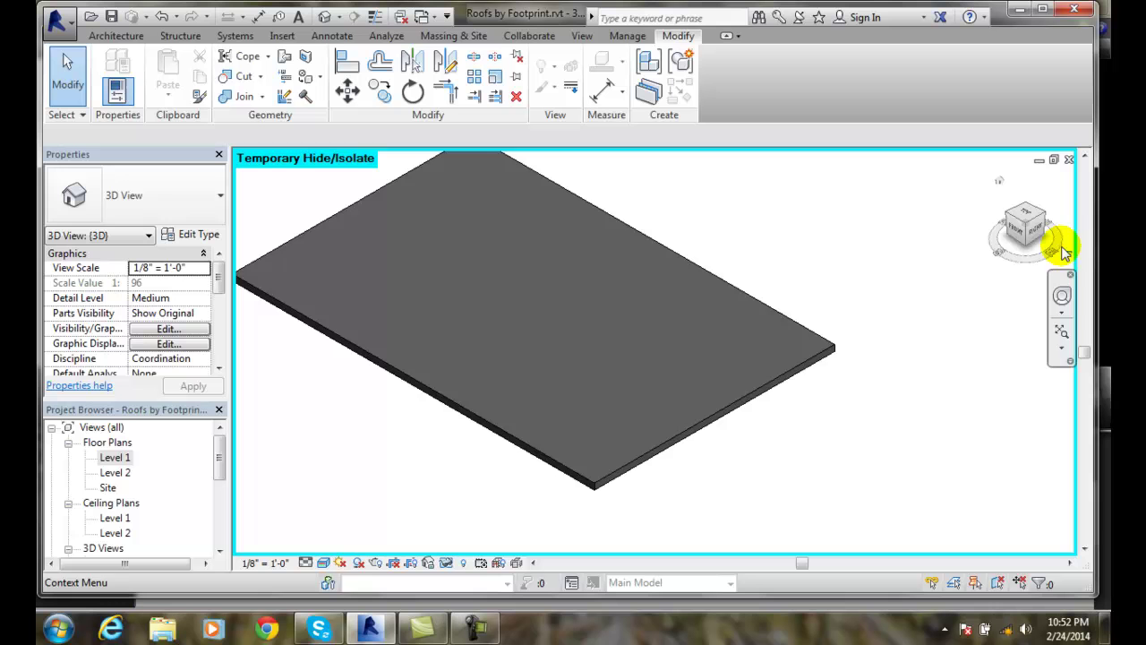
mouse_move(1064, 253)
left_mouse_down()
mouse_move(1019, 263)
mouse_move(985, 243)
mouse_move(932, 244)
mouse_move(963, 242)
left_mouse_up()
scroll(672, 372, "up", 5)
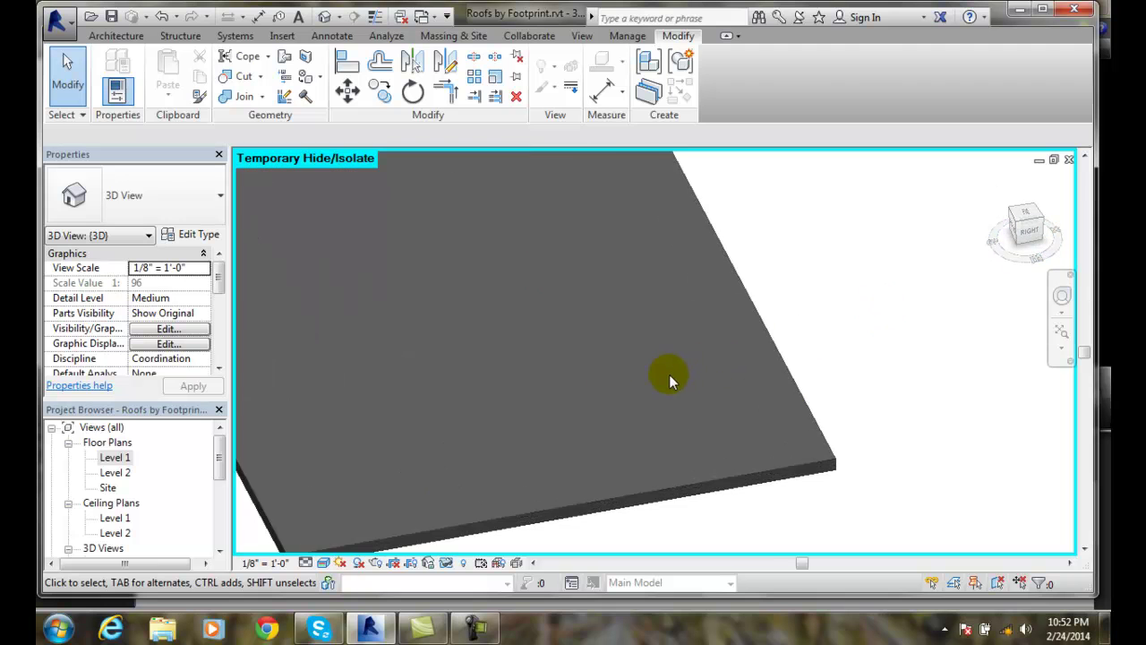
scroll(471, 356, "down", 5)
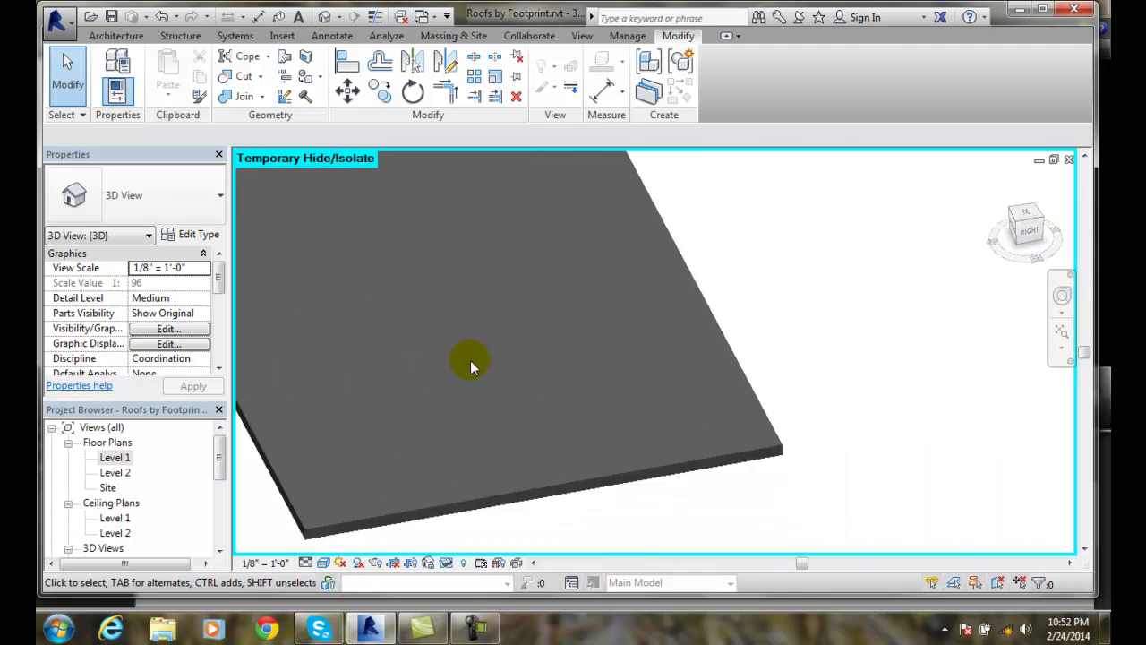
scroll(469, 361, "down", 2)
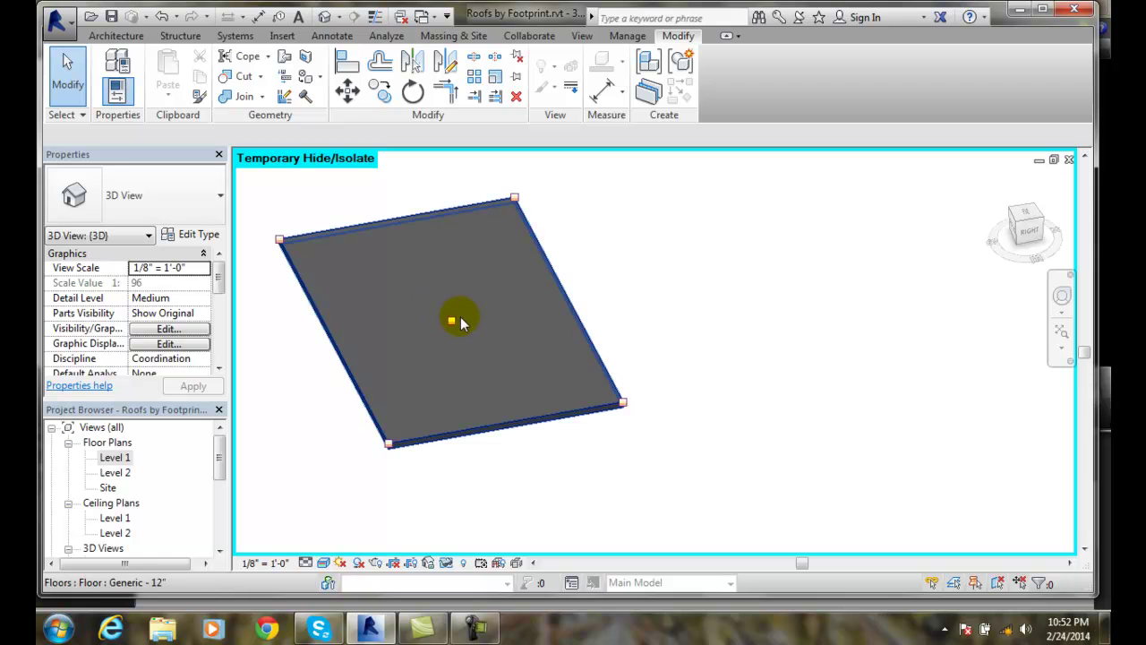
left_click(452, 324)
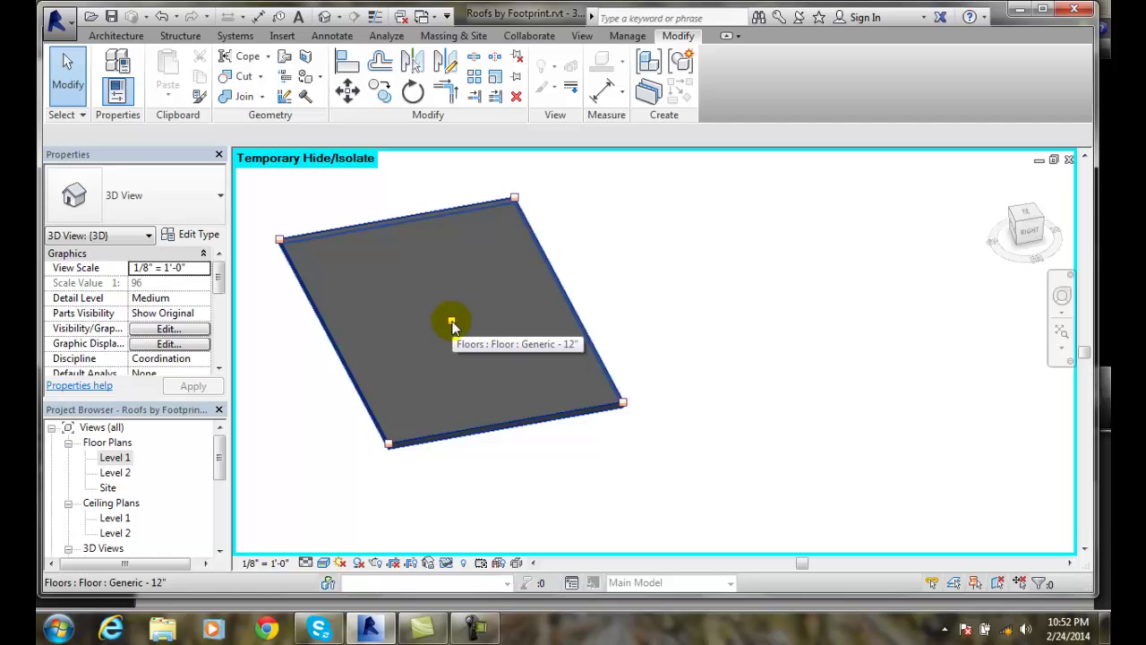
left_click(468, 509)
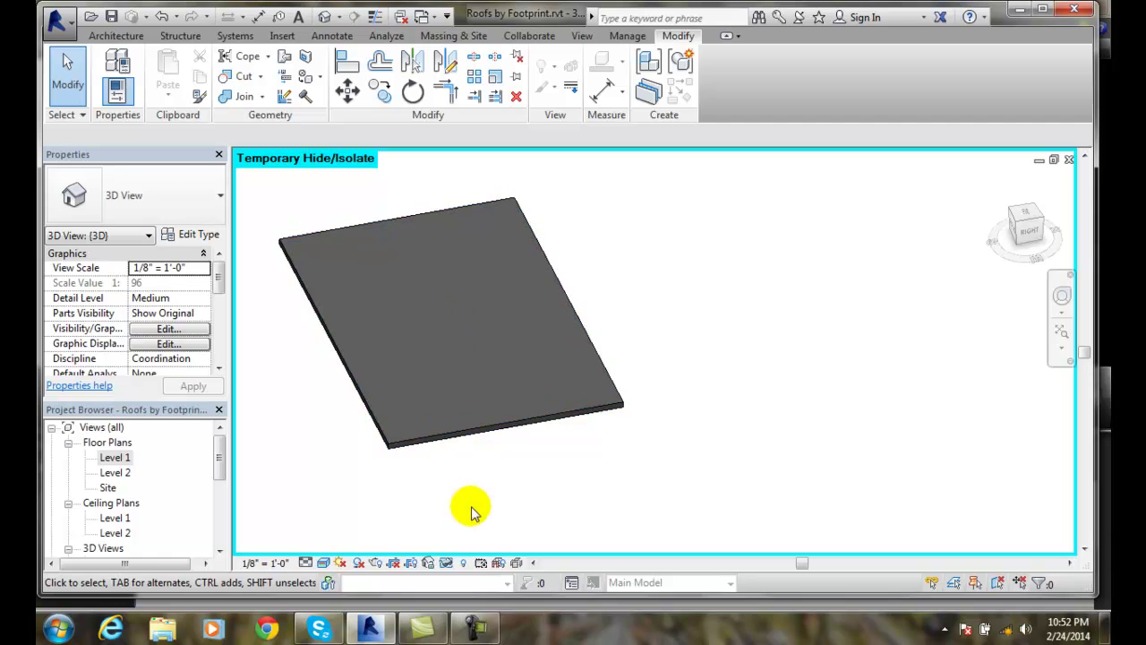
Reset Temporary Hide/Isolate to restore walls and roof, then open the Level 1 floor plan.
left_click(446, 566)
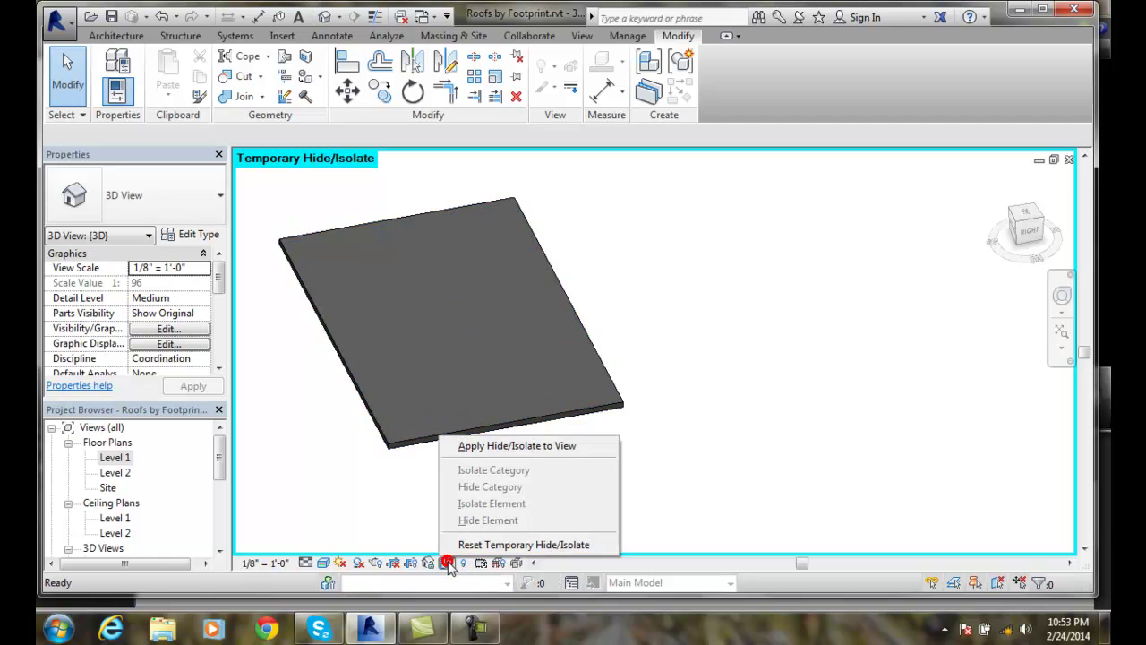
left_click(475, 543)
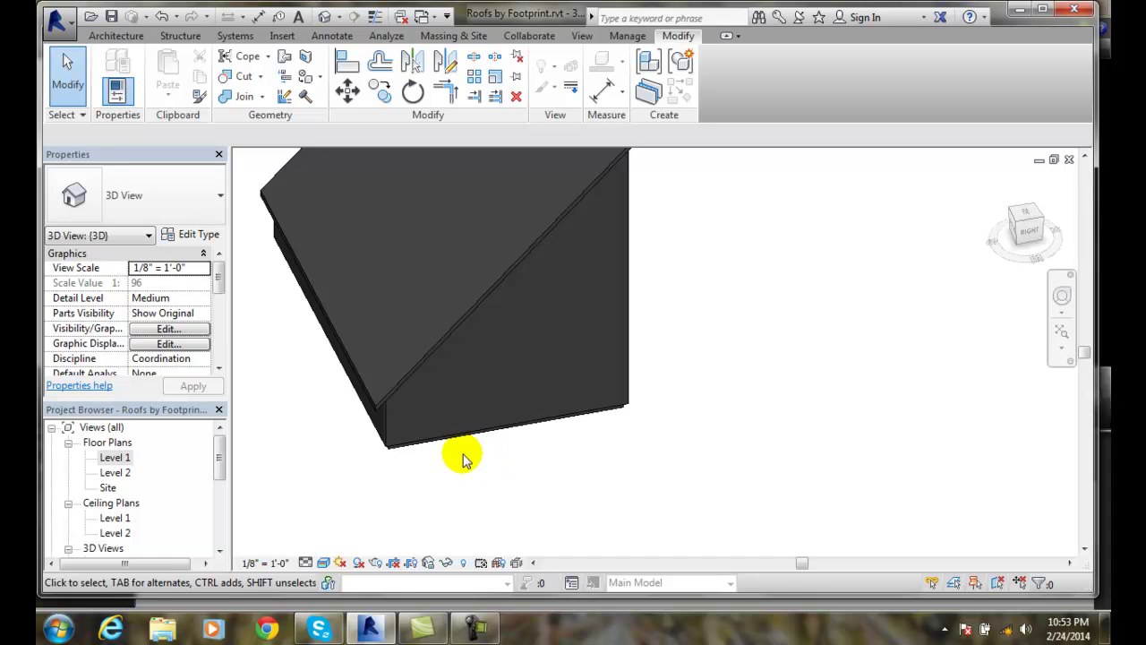
double_click(114, 457)
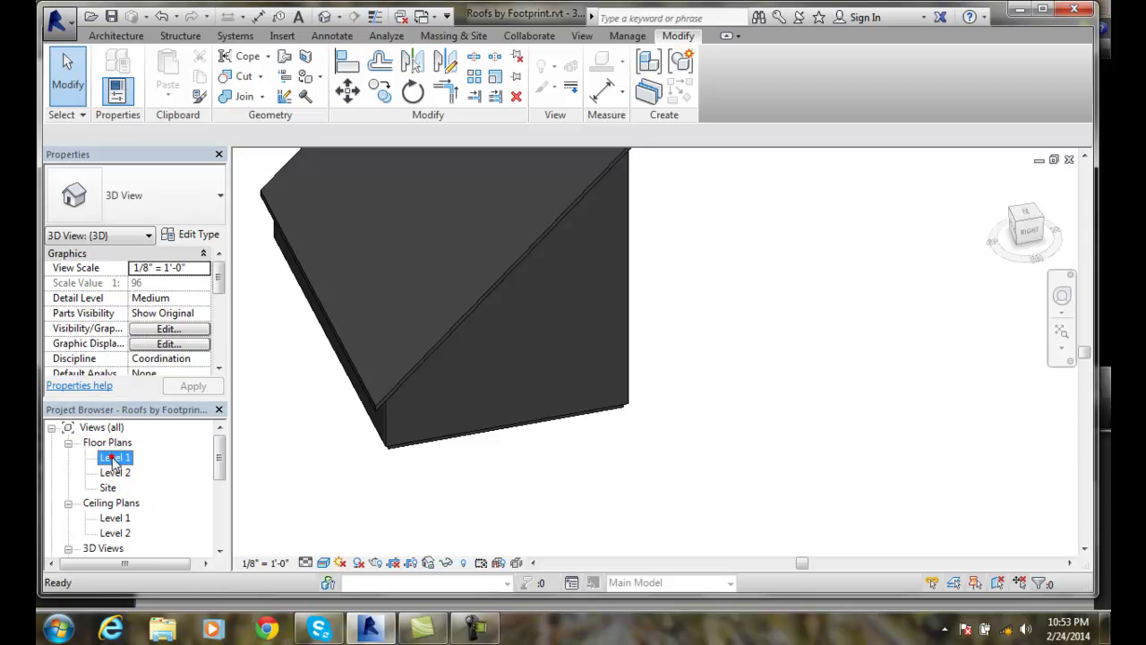